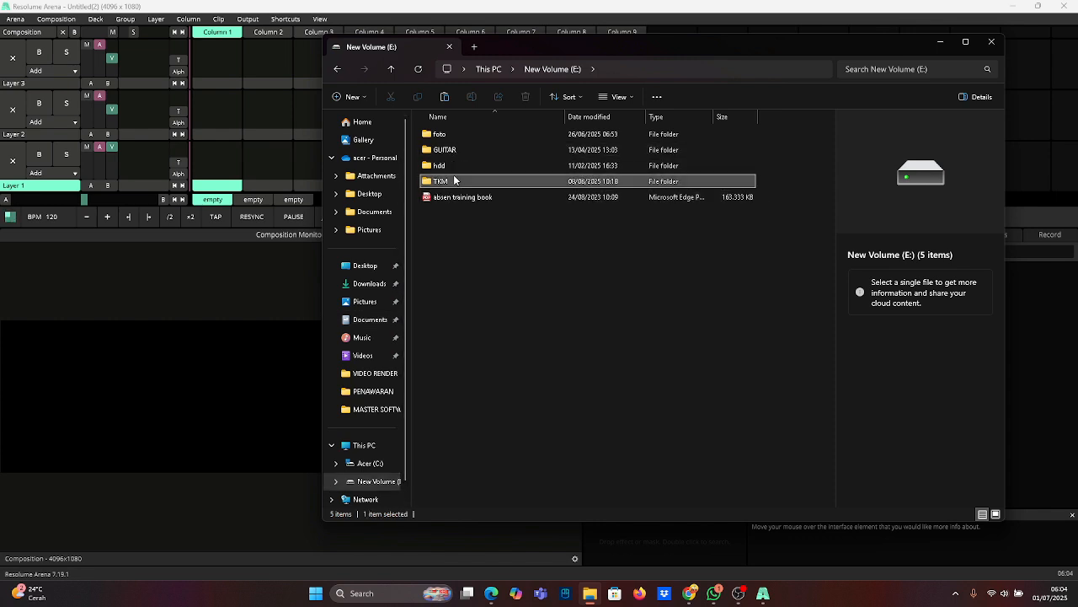
Open the PLUGIN folder inside TKM > MASTER SOFTWARE on drive E.
double_click(453, 179)
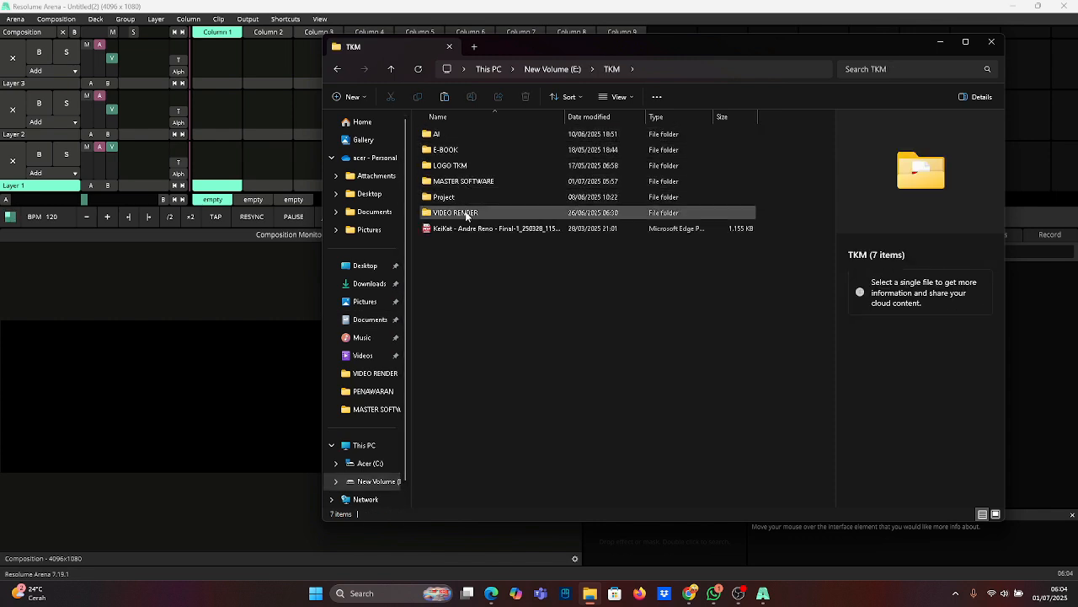
double_click(462, 181)
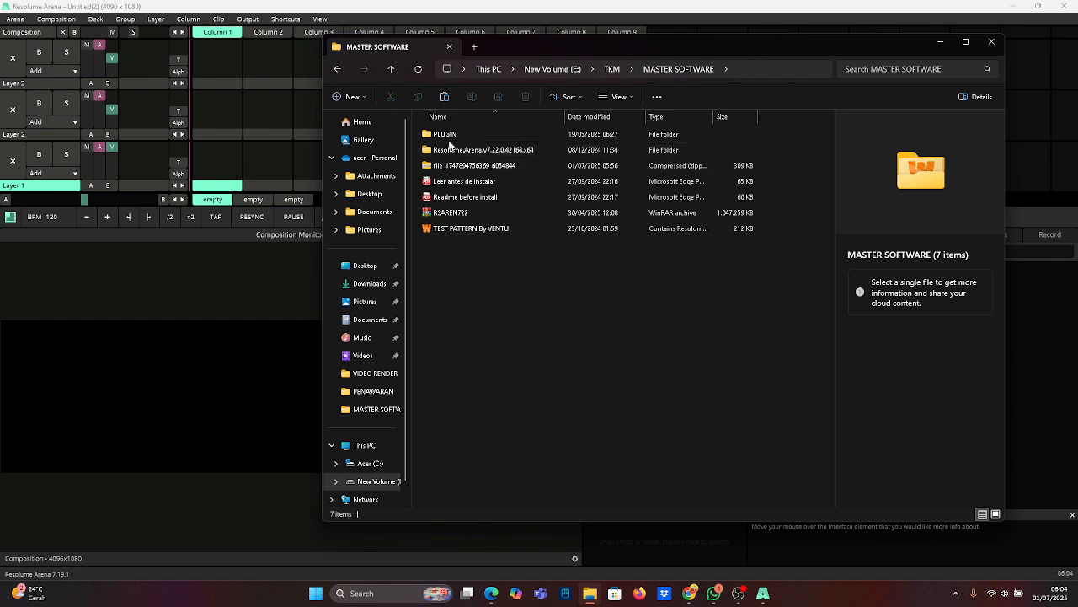
double_click(449, 137)
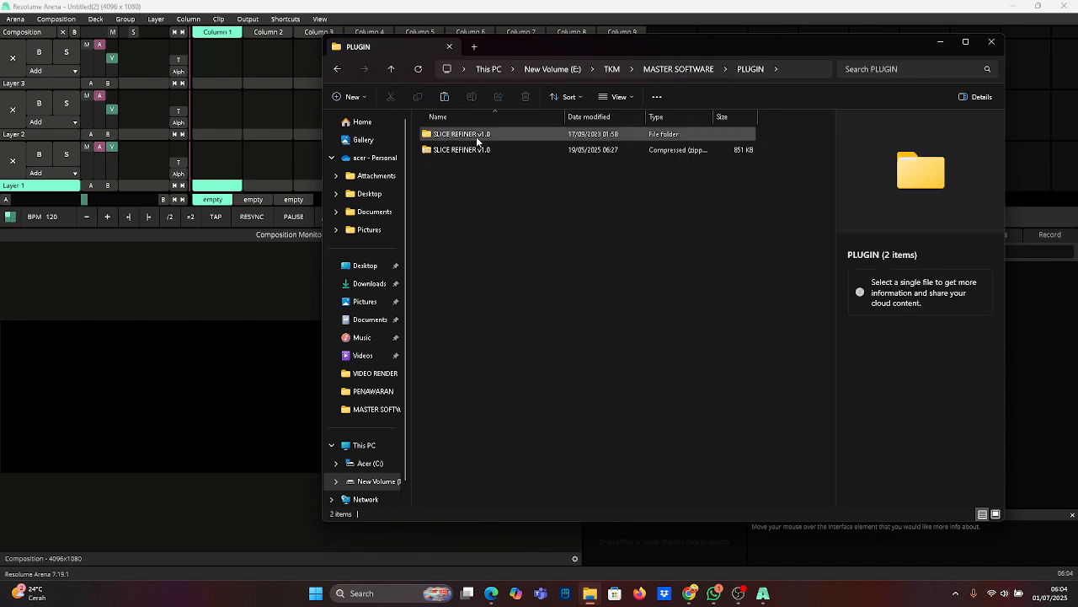
left_click(459, 152)
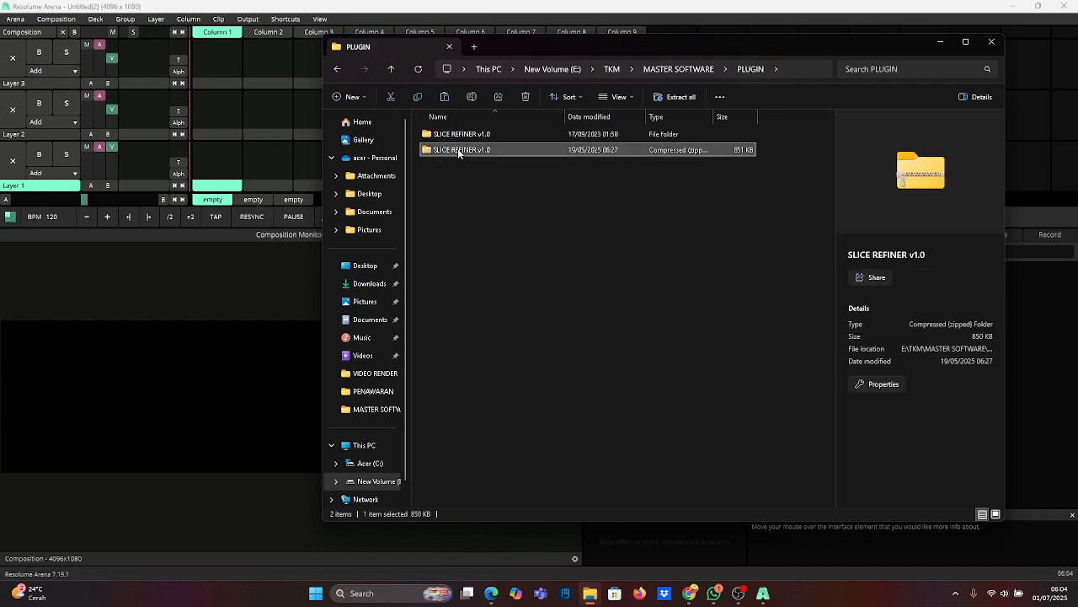
right_click(459, 152)
mouse_move(535, 414)
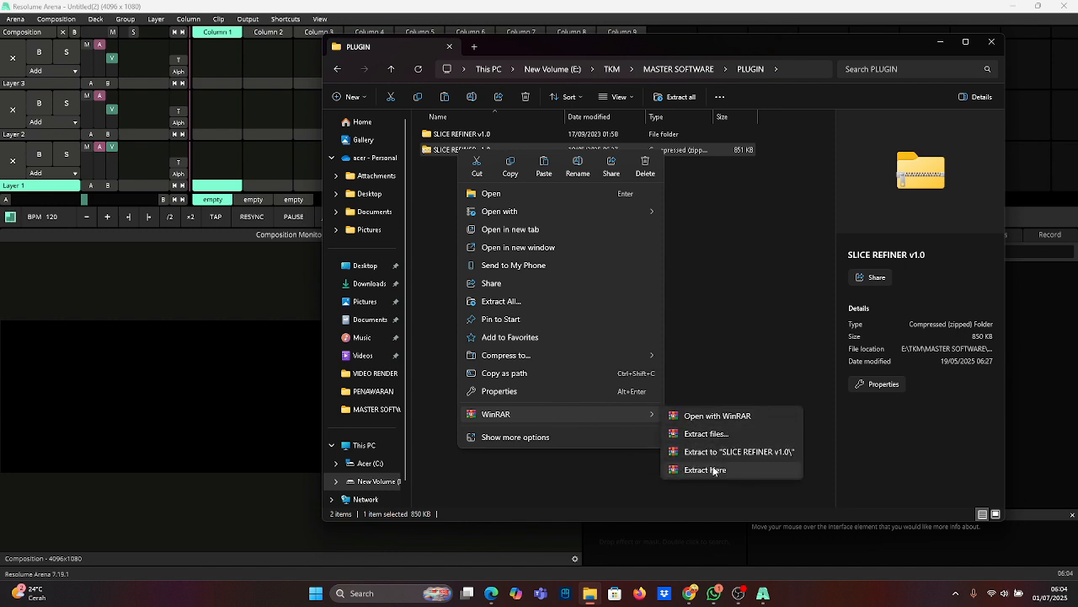
left_click(479, 140)
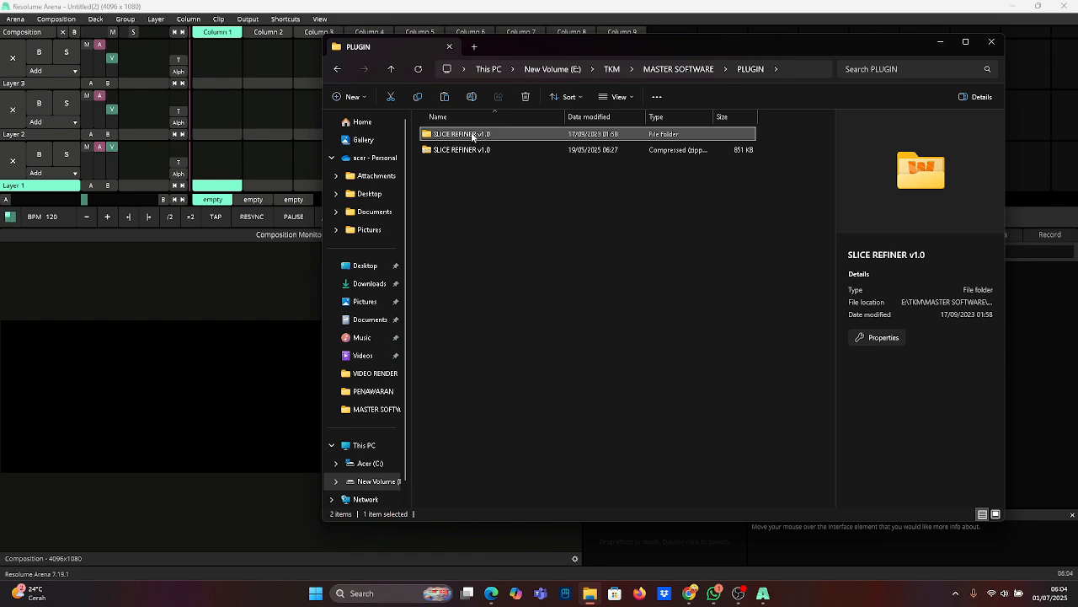
Install the SLICE REFINER Wire patch from the SLICE REFINER v1.0 folder and put the file window away.
double_click(469, 137)
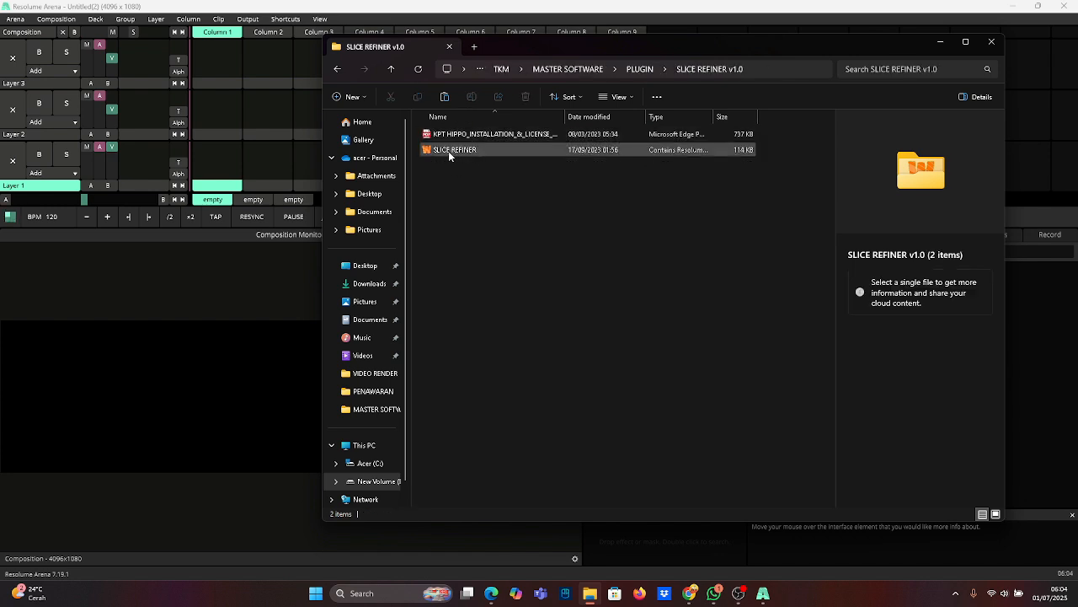
left_click(465, 151)
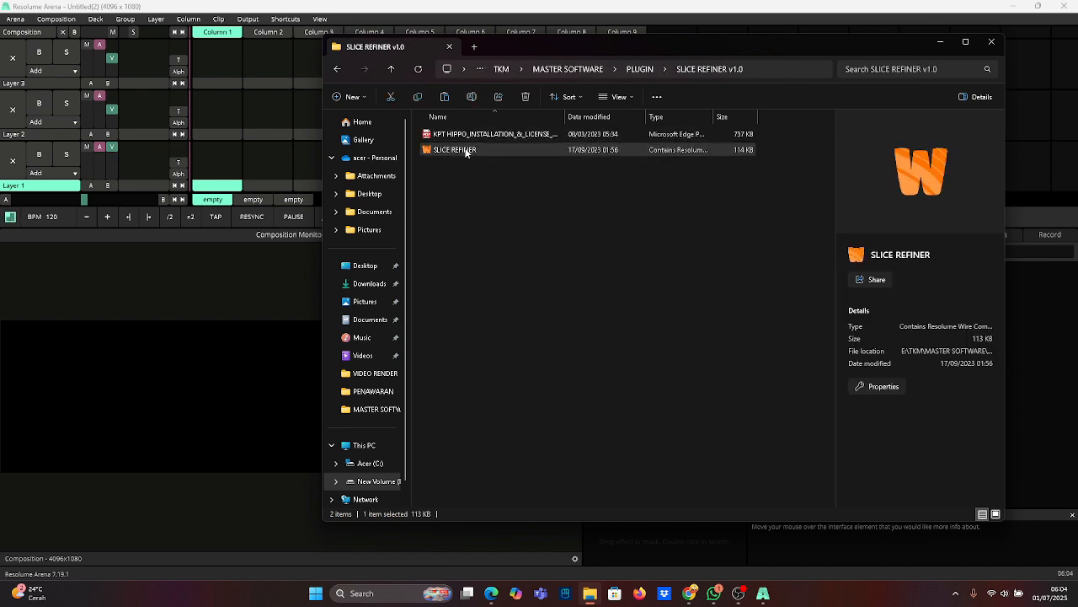
right_click(466, 151)
left_click(499, 193)
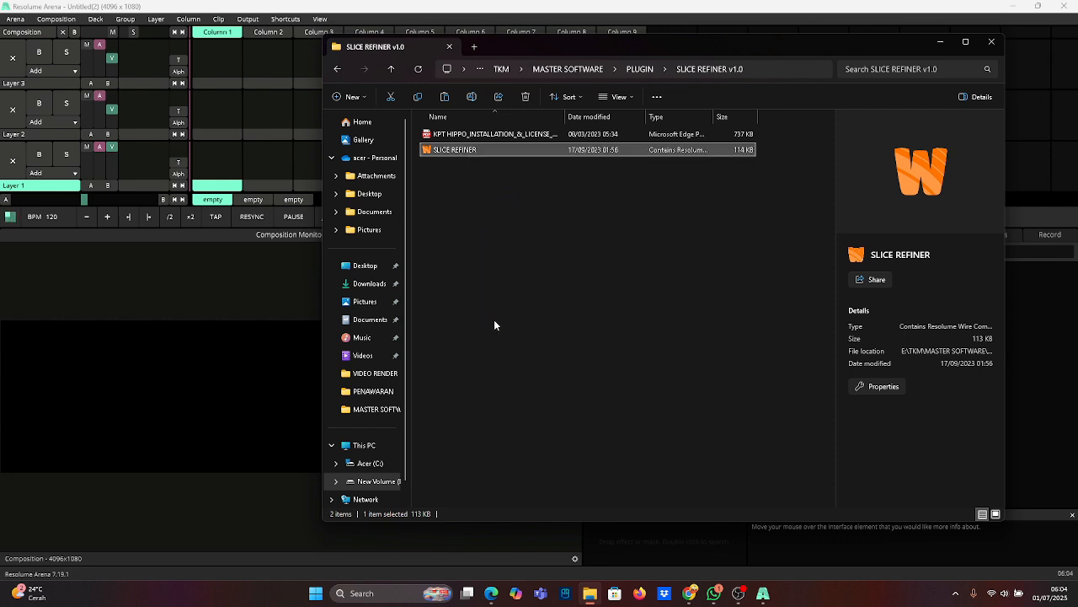
mouse_move(764, 593)
left_click(792, 544)
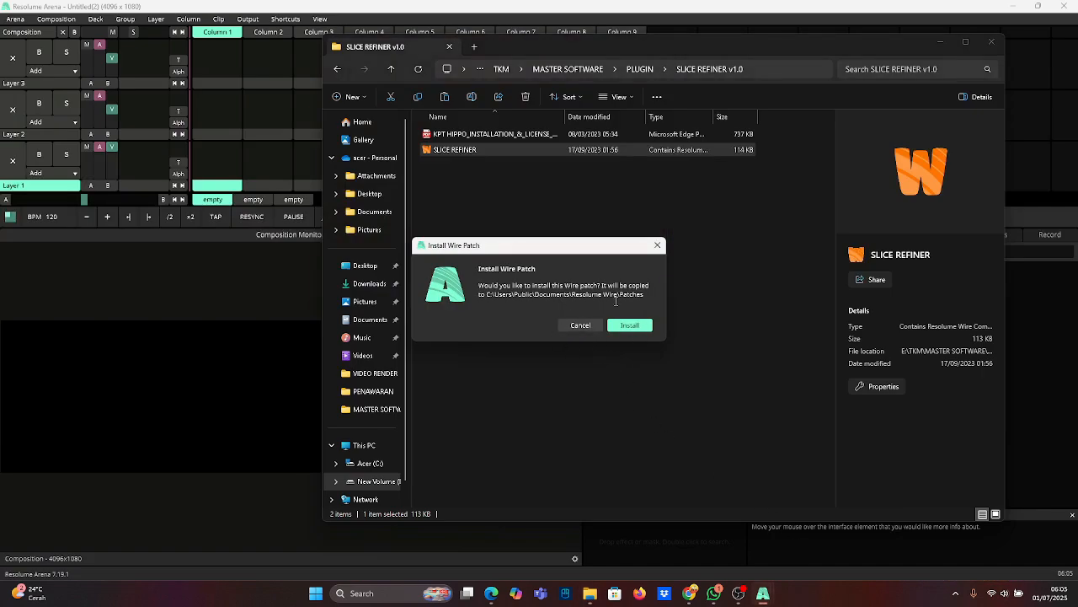
left_click(627, 329)
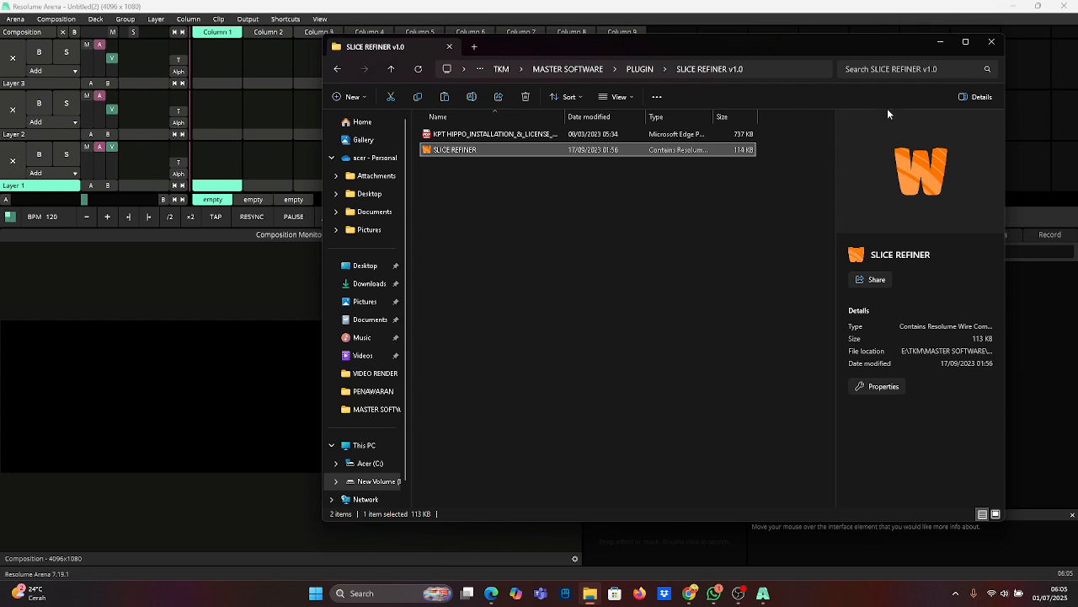
left_click(940, 43)
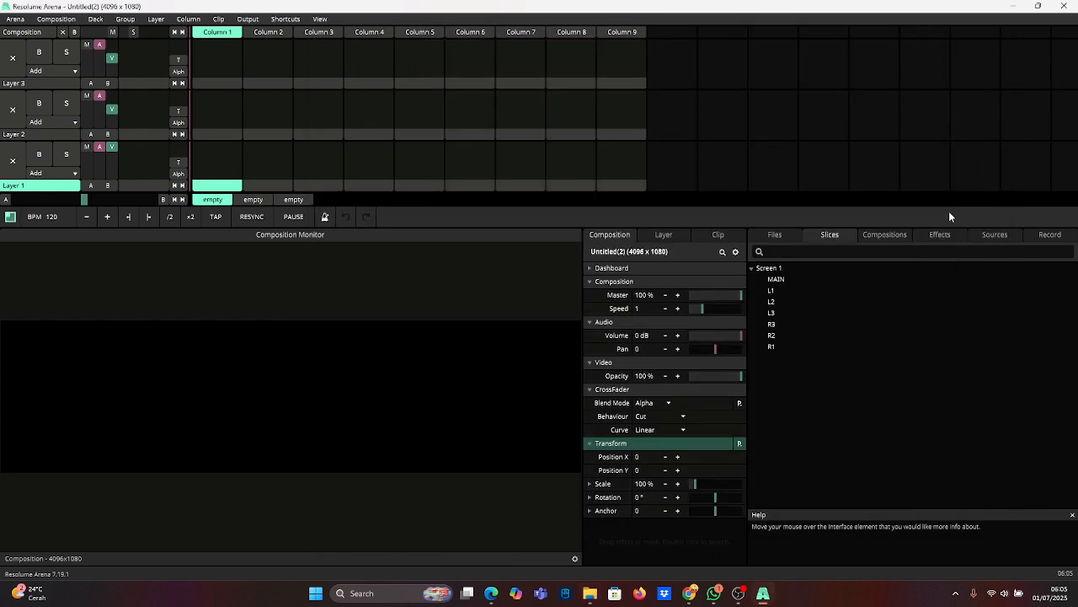
Add the SLICE REFINER Wire effect as a clip on Layer 2, Column 1, and widen its clip settings area.
left_click(933, 236)
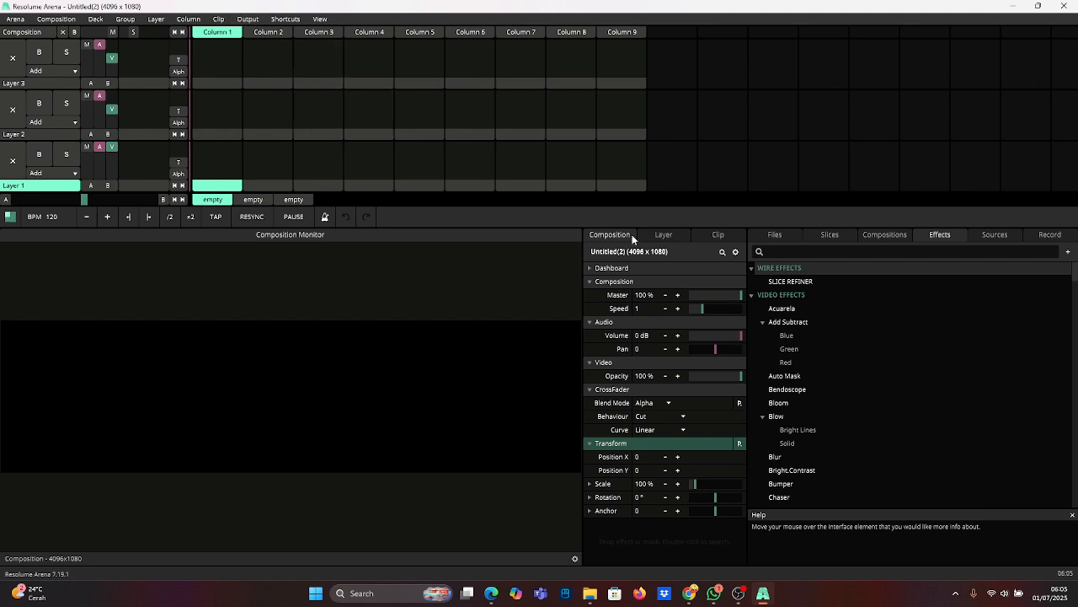
left_click_drag(785, 280, 212, 118)
left_click(216, 122)
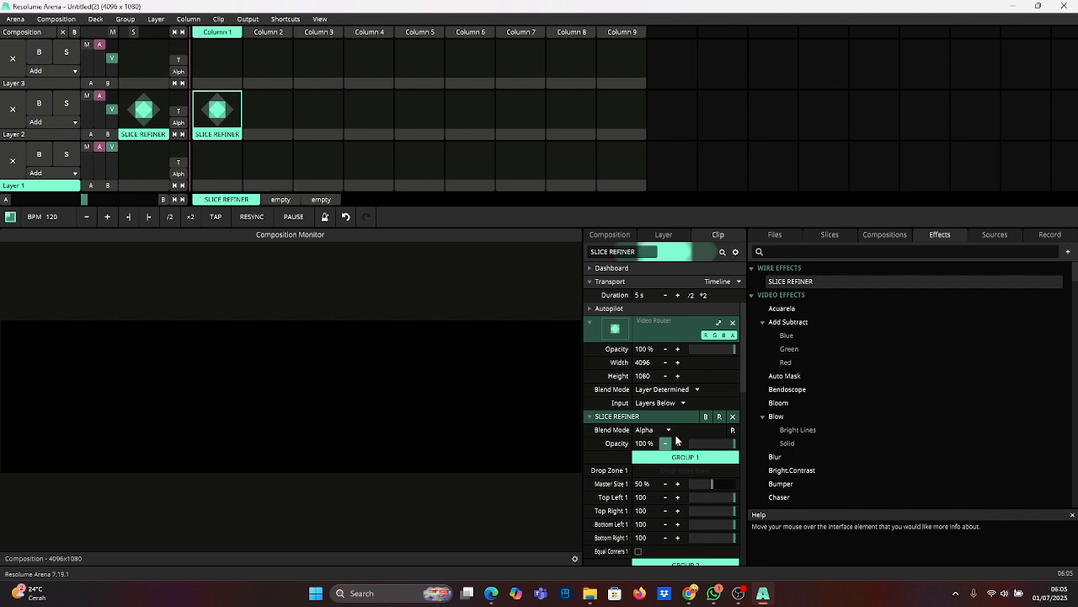
left_click_drag(748, 271, 918, 271)
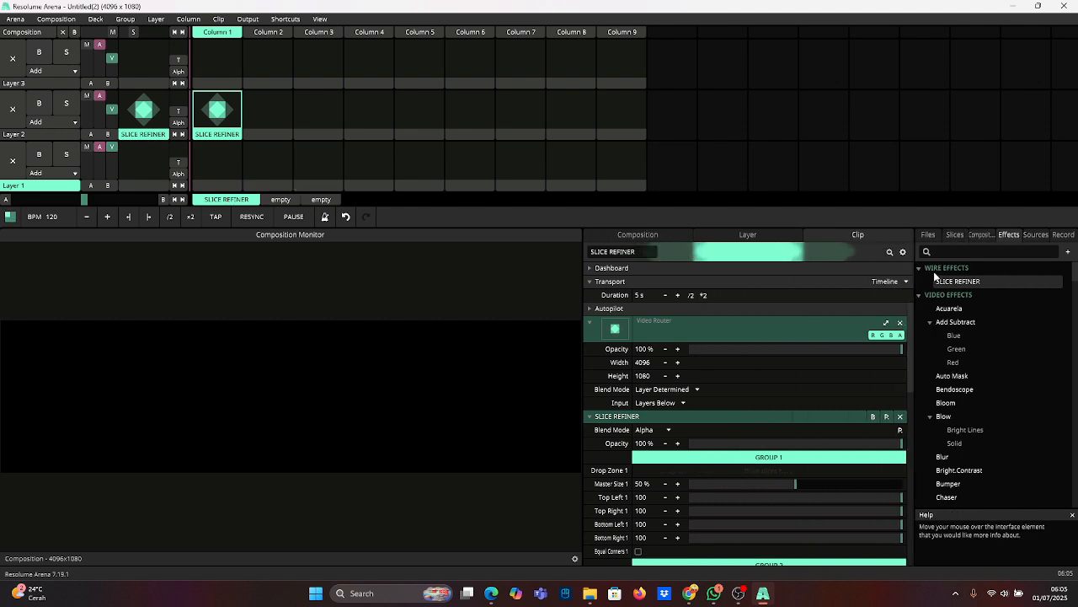
Assign all Screen 1 slices to Drop Zone 1 in Group 1 of the SLICE REFINER clip.
left_click(955, 236)
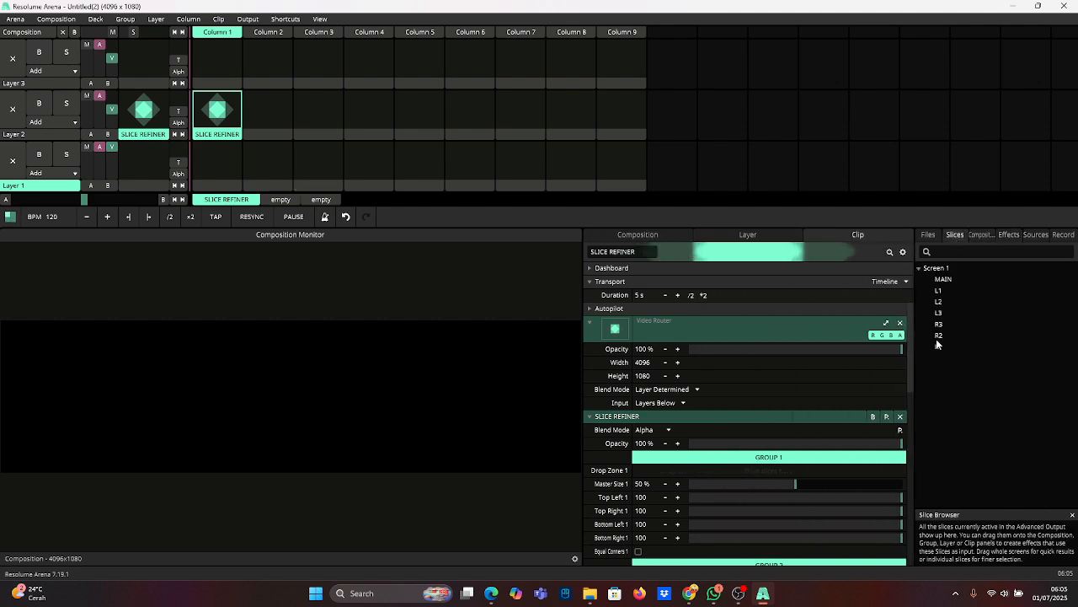
scroll(796, 465, "down", 2)
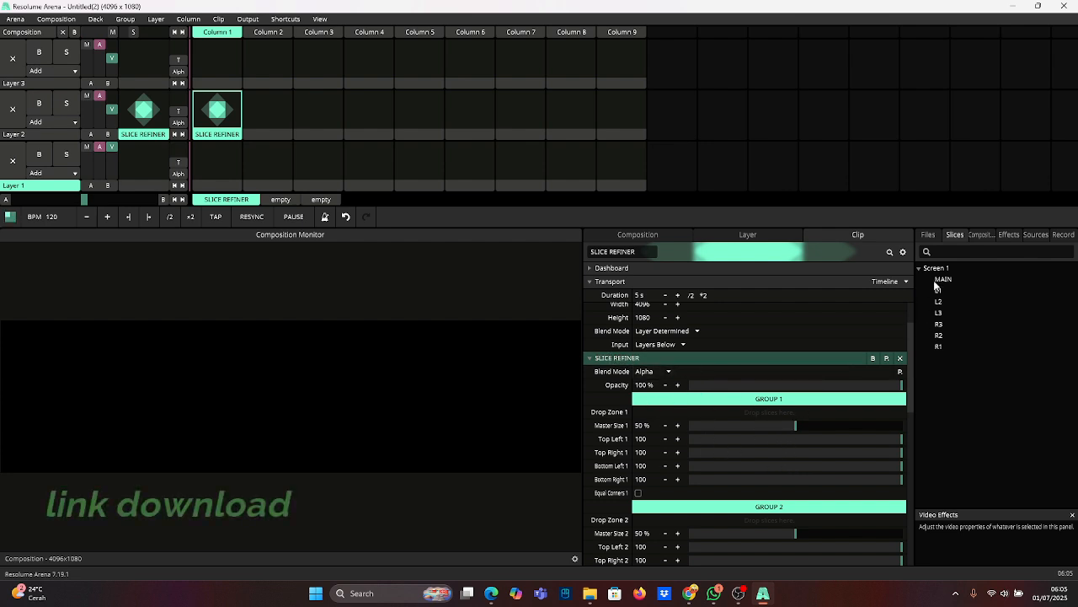
left_click_drag(932, 267, 777, 409)
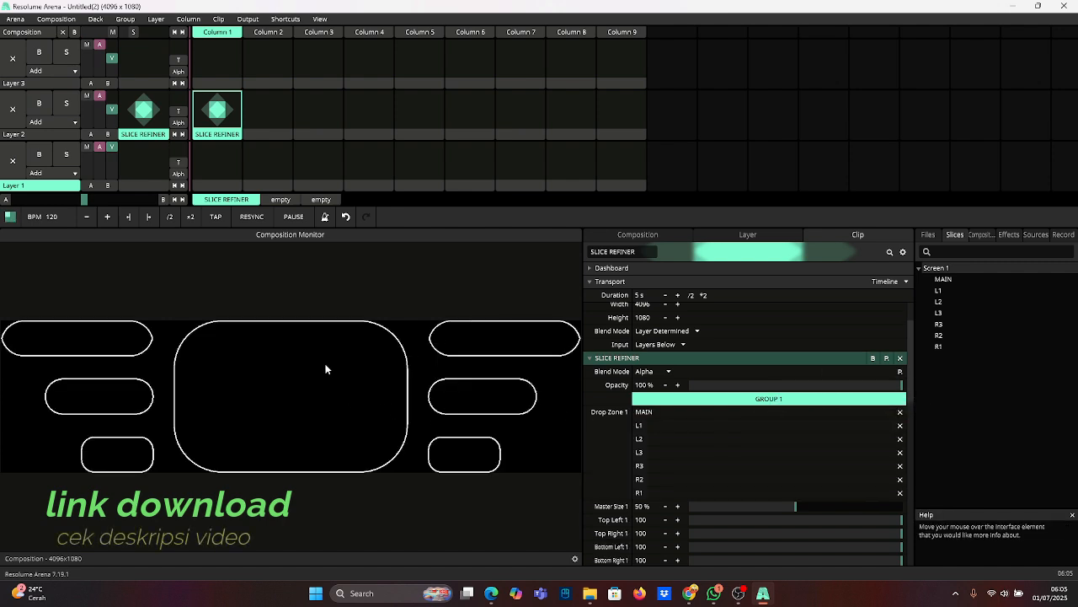
Reduce Master Size 1 of Group 1 to about 17% for smaller rounded corners on the slices.
scroll(750, 455, "down", 3)
scroll(750, 455, "down", 1)
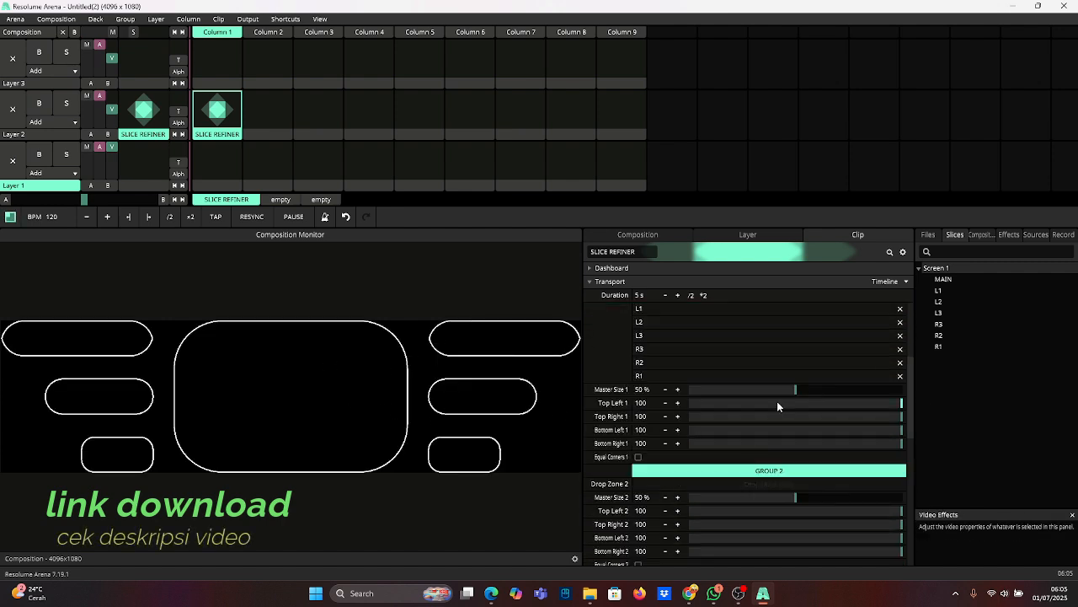
left_click_drag(796, 392, 727, 392)
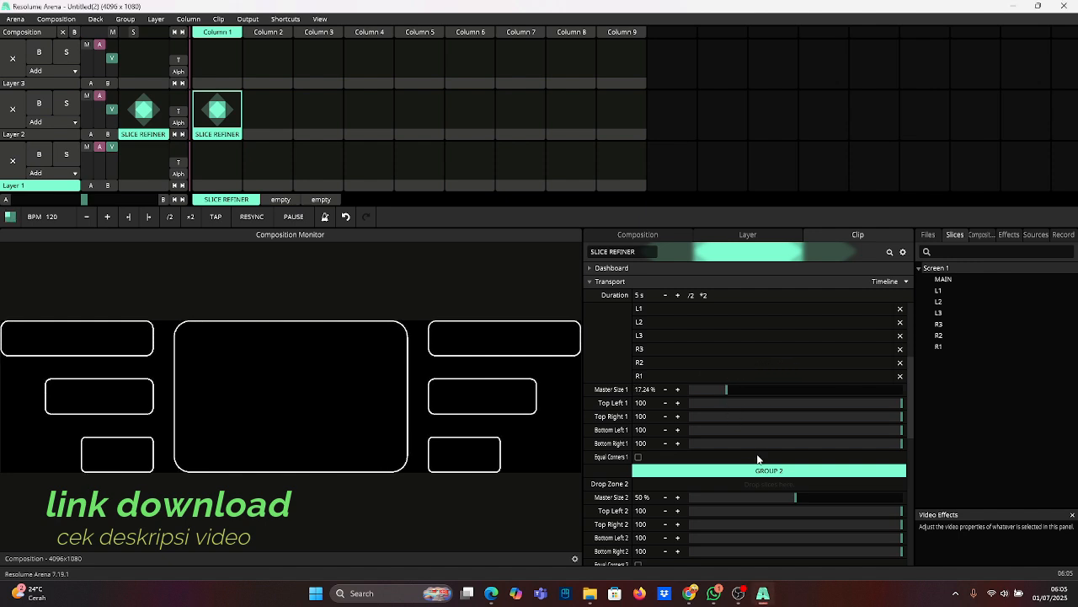
Change the SLICE REFINER stroke color to bright green.
scroll(758, 455, "down", 1)
scroll(814, 445, "down", 1)
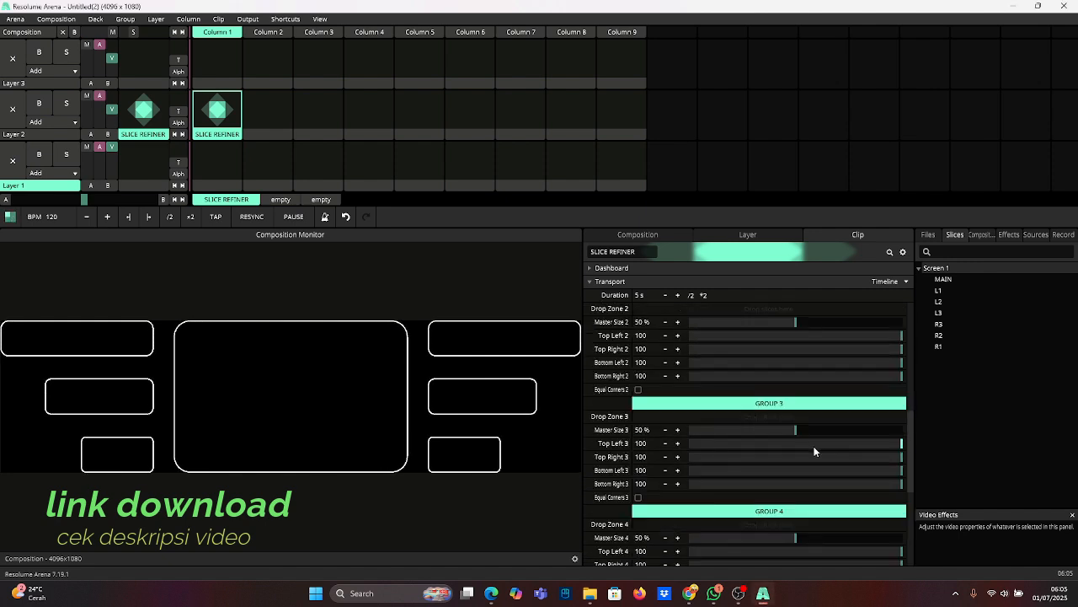
scroll(813, 444, "up", 1)
mouse_move(900, 348)
left_mouse_down()
mouse_move(743, 354)
mouse_move(861, 367)
mouse_move(752, 363)
mouse_move(936, 362)
mouse_move(919, 373)
mouse_move(797, 363)
mouse_move(824, 372)
mouse_move(908, 360)
left_mouse_up()
scroll(801, 476, "down", 2)
scroll(713, 488, "down", 5)
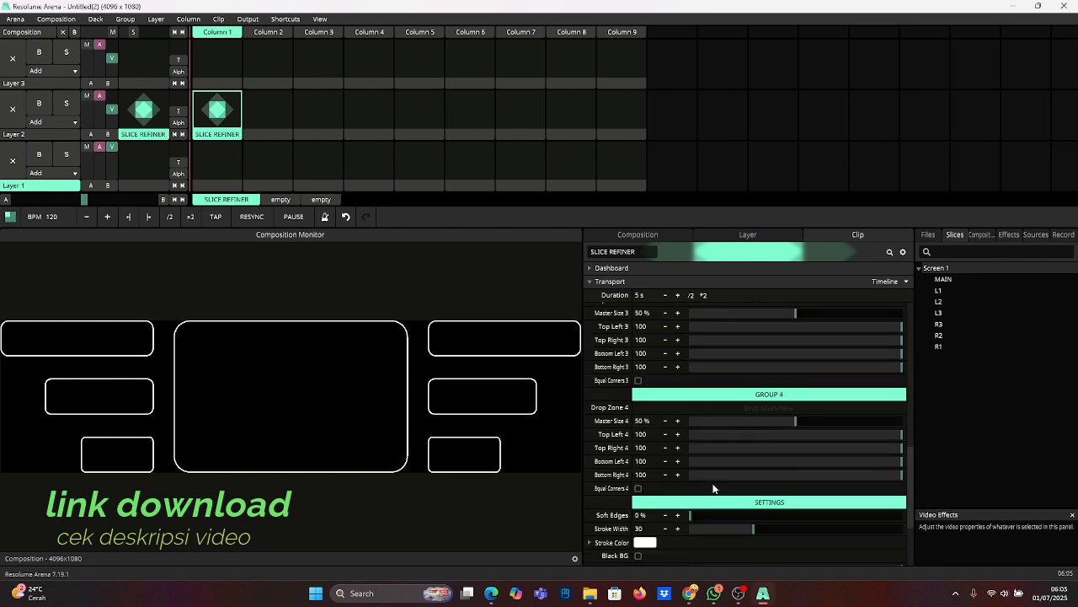
left_click(645, 425)
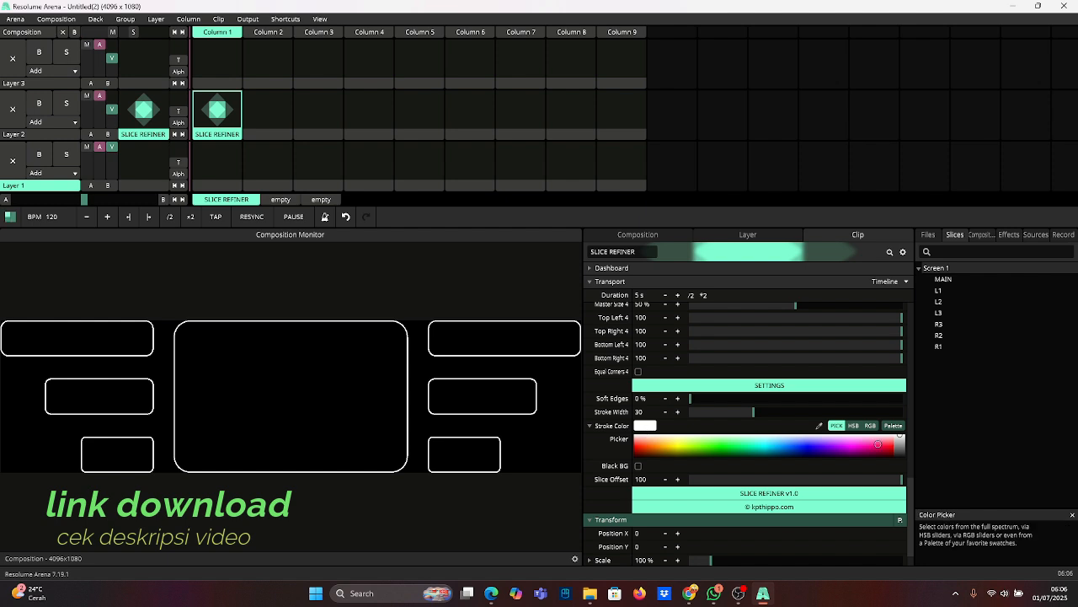
left_click_drag(878, 444, 715, 446)
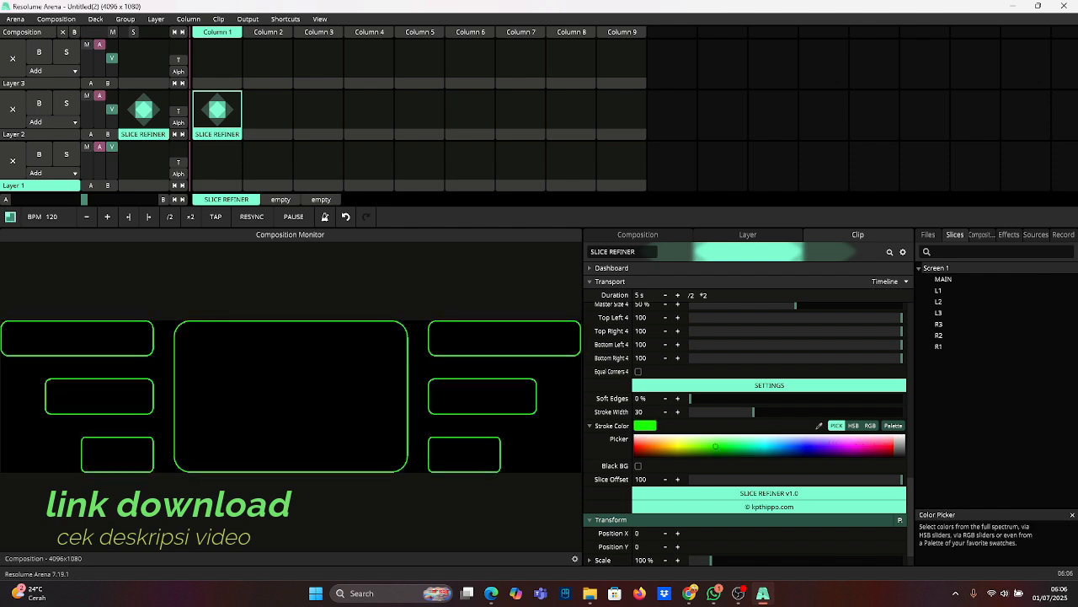
Turn on Black BG and set the SLICE REFINER's Slice Offset to 100 and Stroke Width to 50.
double_click(642, 480)
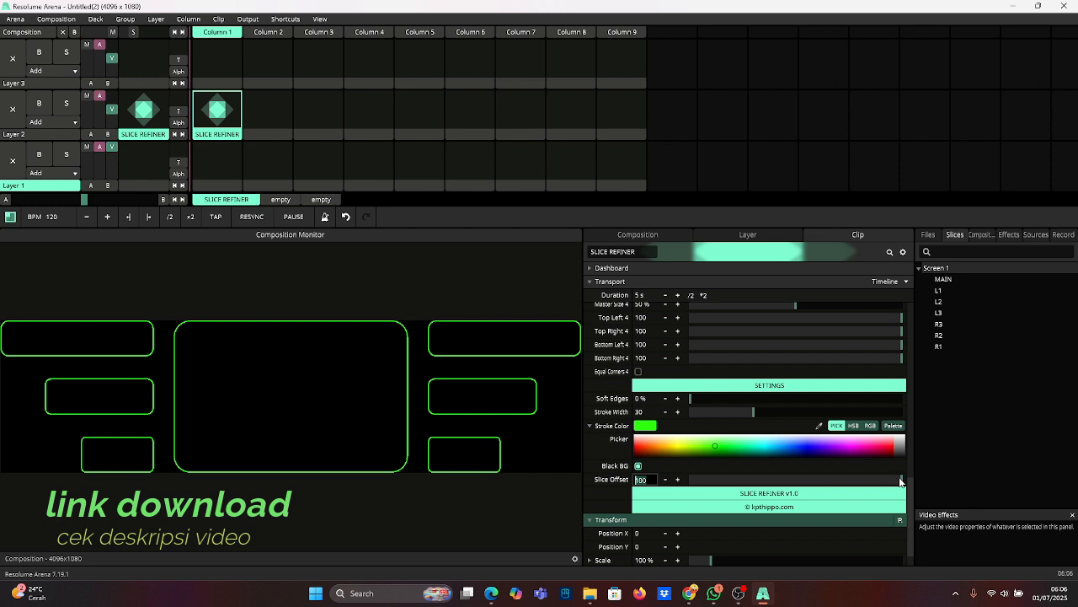
mouse_move(901, 481)
left_mouse_down()
mouse_move(848, 479)
mouse_move(912, 480)
left_mouse_up()
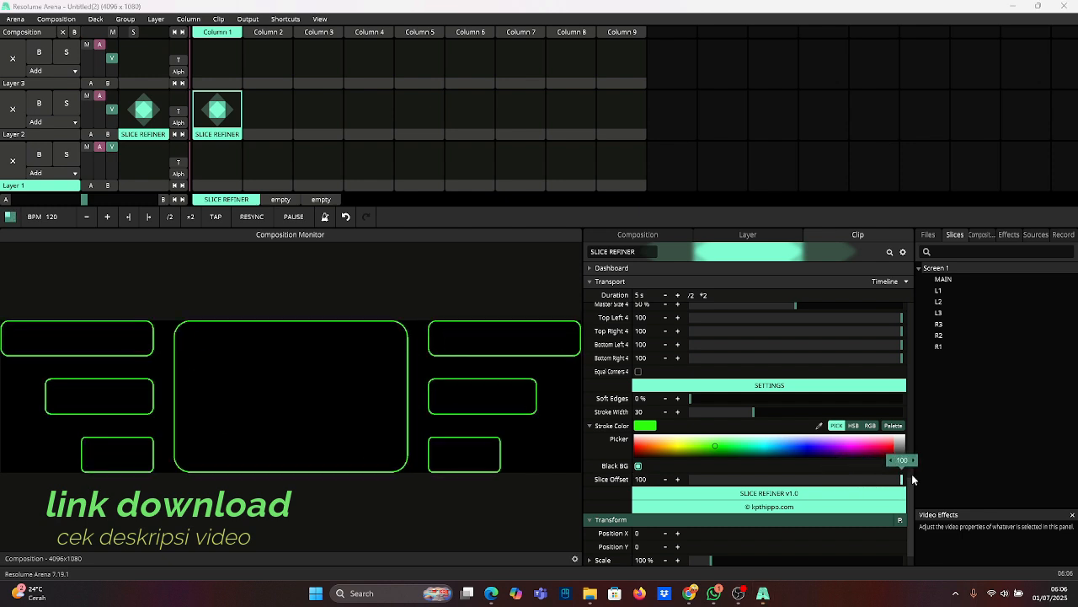
scroll(759, 506, "down", 1)
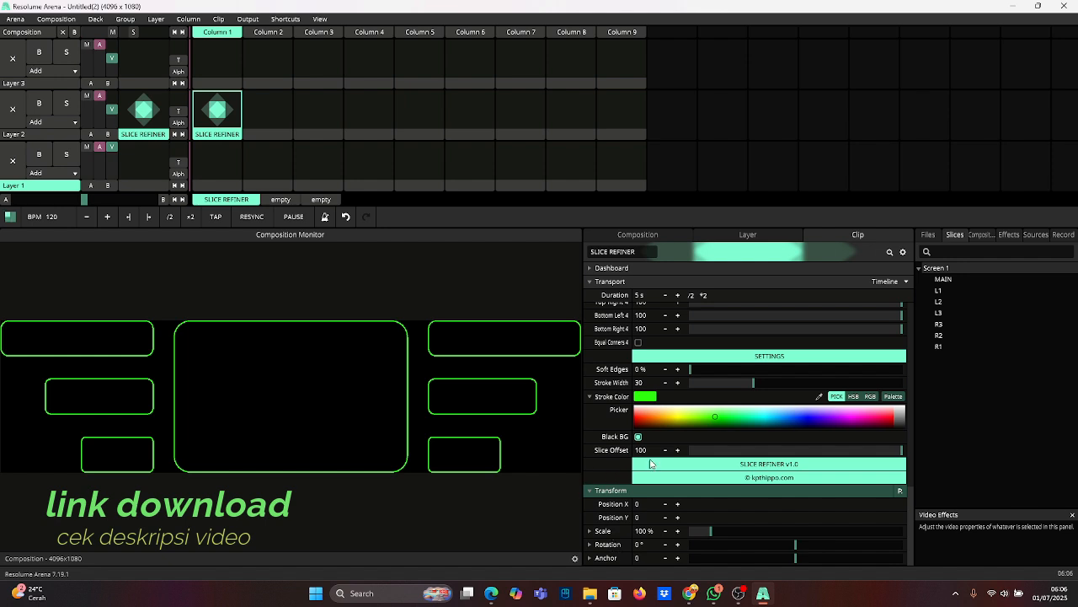
double_click(641, 383)
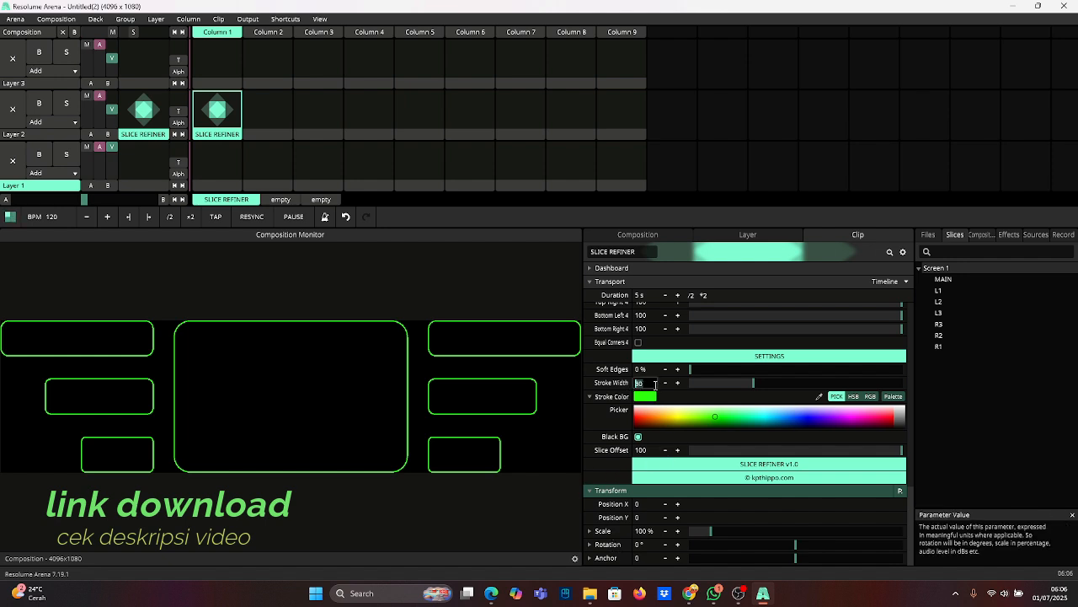
type("50")
key("Return")
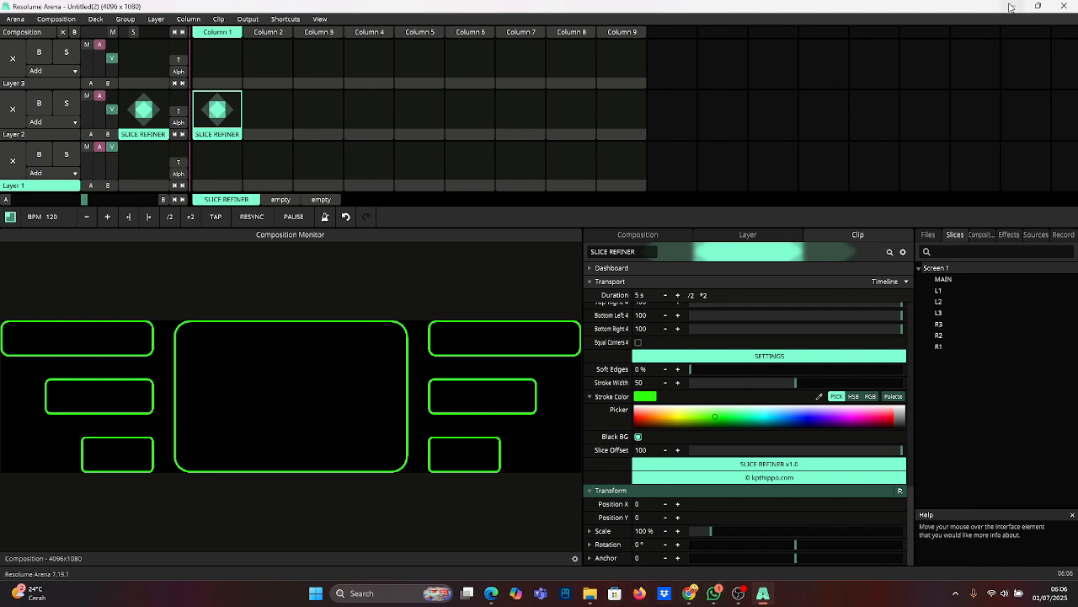
Place the WINGS PROJECT image from the Desktop folder into Layer 1, Column 1.
left_click(599, 595)
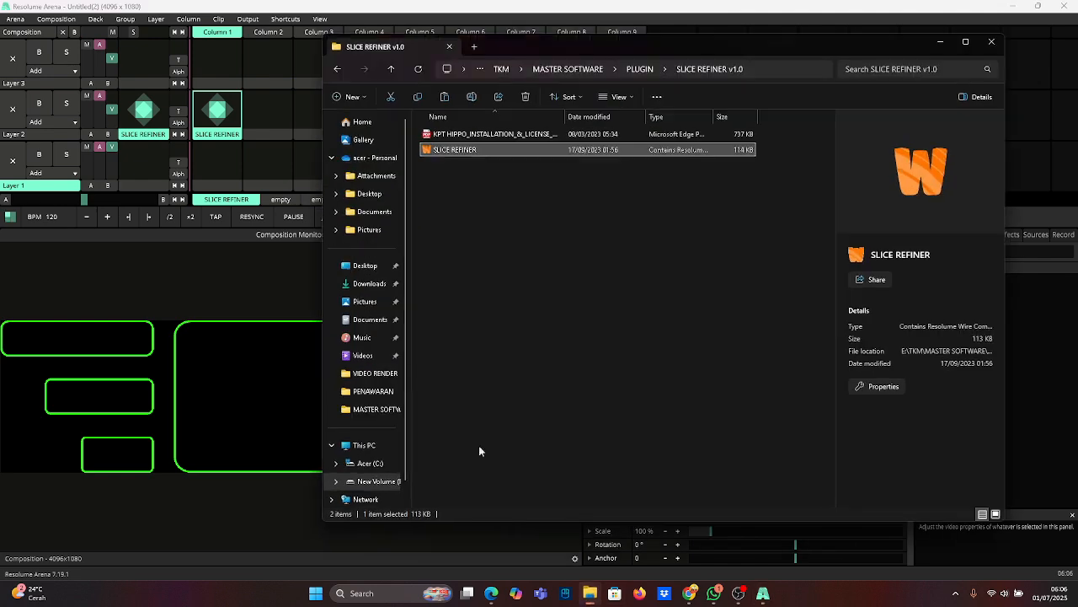
scroll(360, 206, "down", 1)
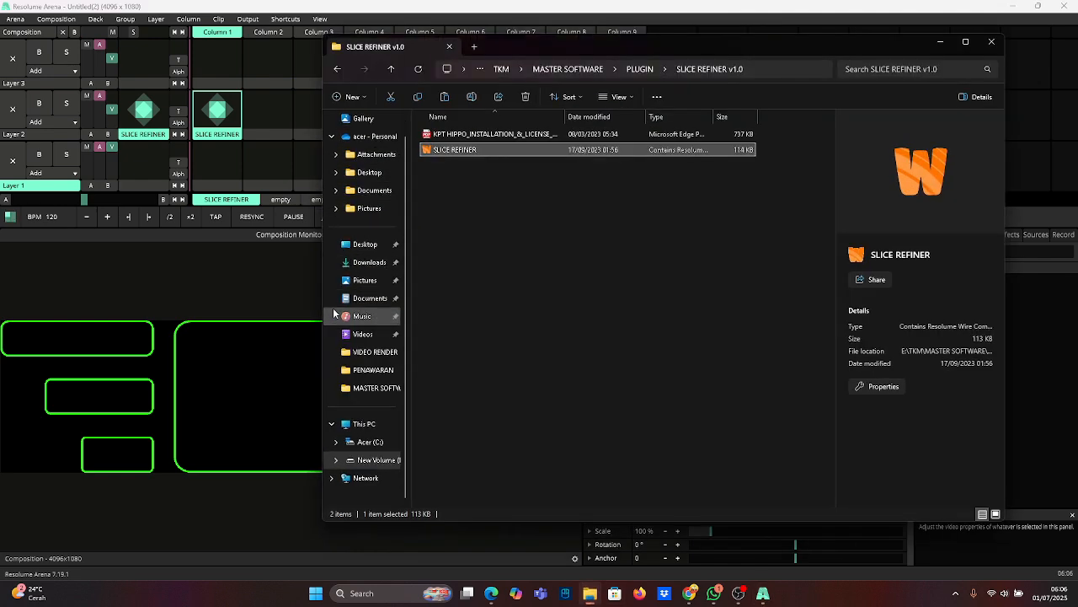
left_click(365, 244)
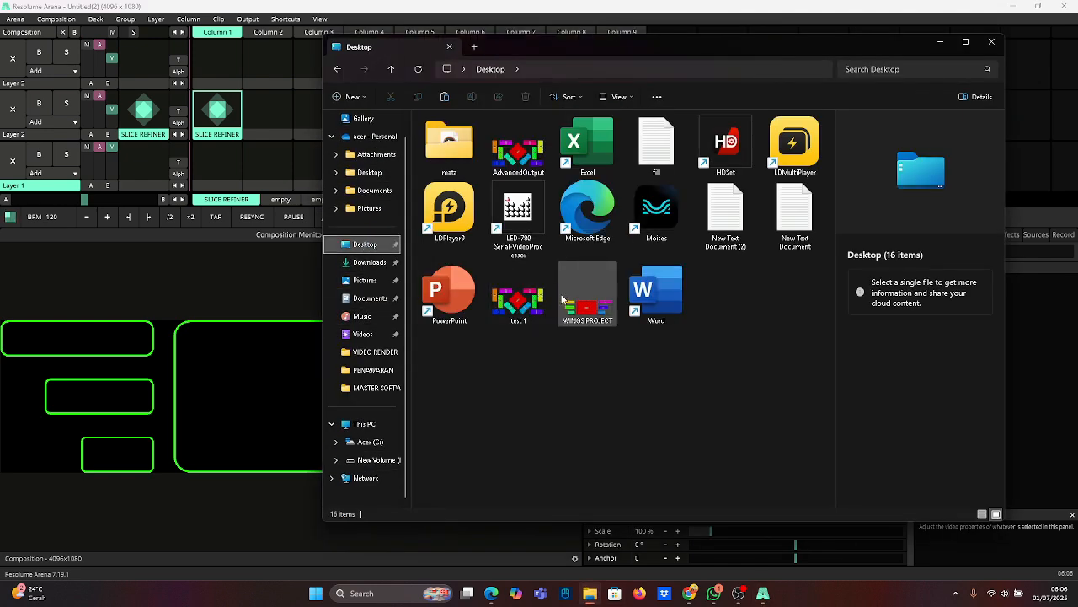
left_click_drag(582, 305, 218, 171)
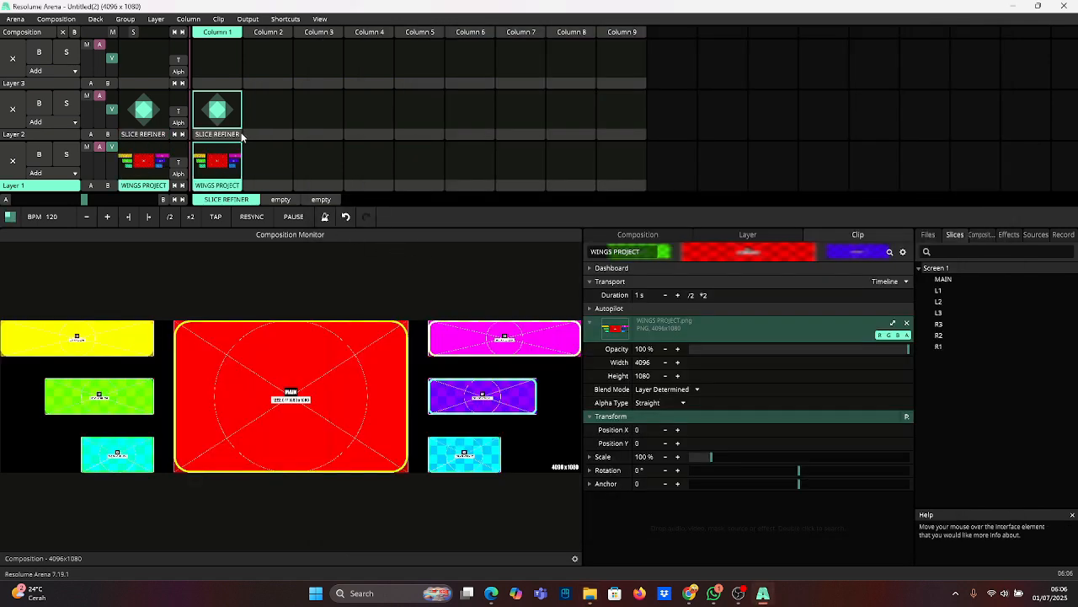
Move the SLICE REFINER clip on Layer 2 to Column 2 and clear it from the layer.
left_click_drag(233, 136, 276, 133)
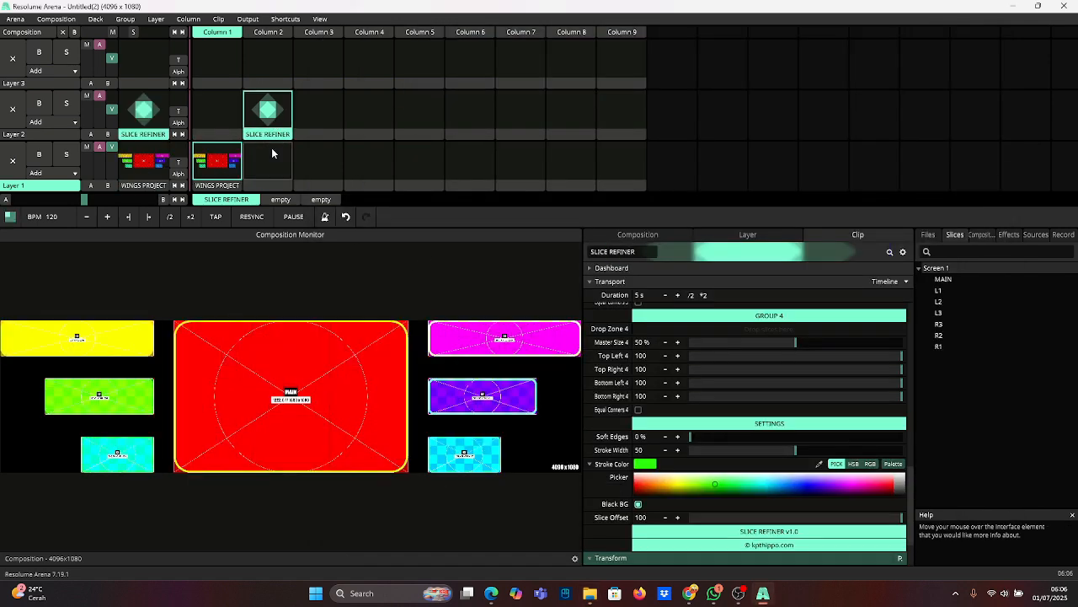
right_click(271, 139)
left_click(295, 383)
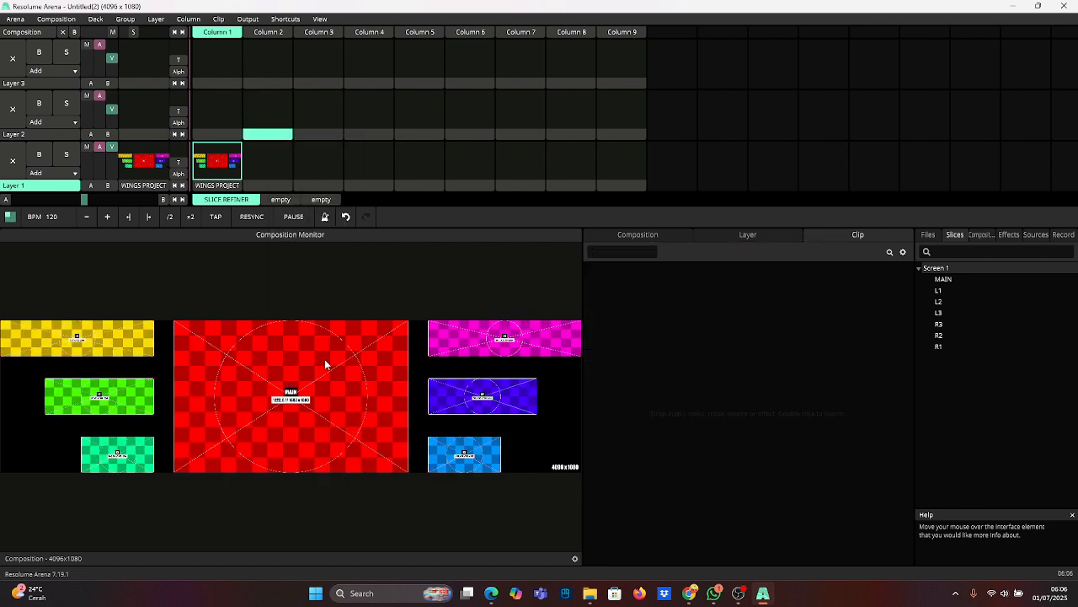
Apply the SLICE REFINER effect to the WINGS PROJECT clip and assign all Screen 1 slices to its Drop Zone 1.
left_click(1009, 234)
left_click_drag(958, 281, 236, 172)
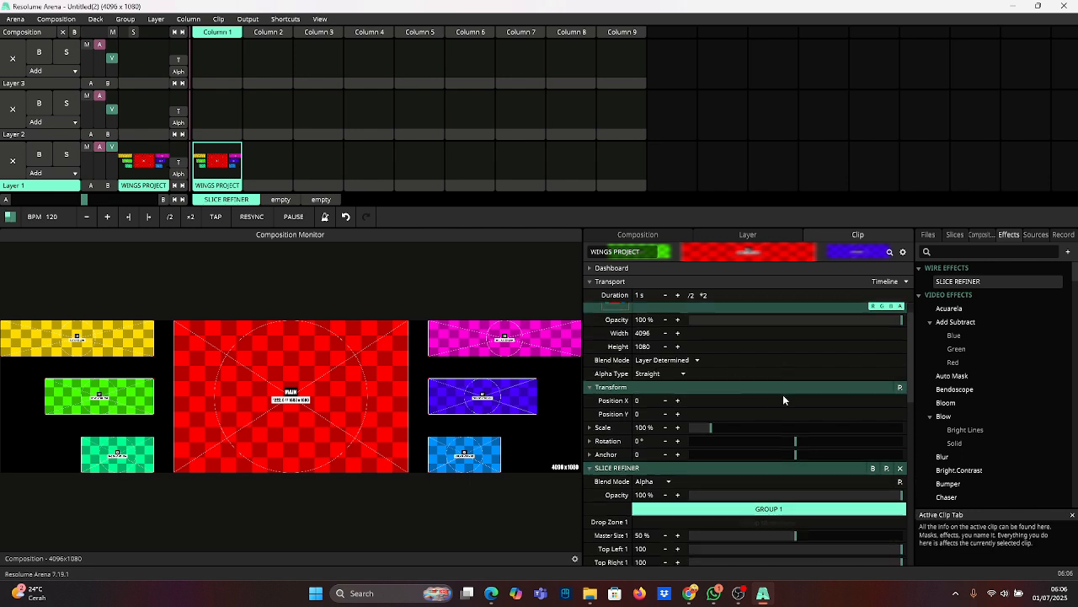
left_click(955, 234)
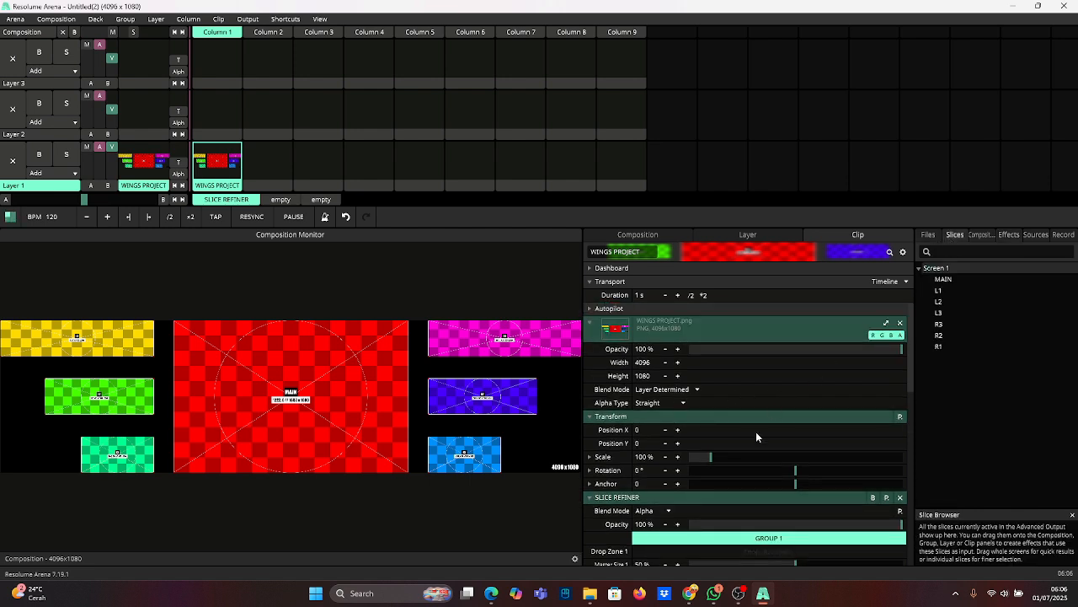
scroll(746, 456, "down", 2)
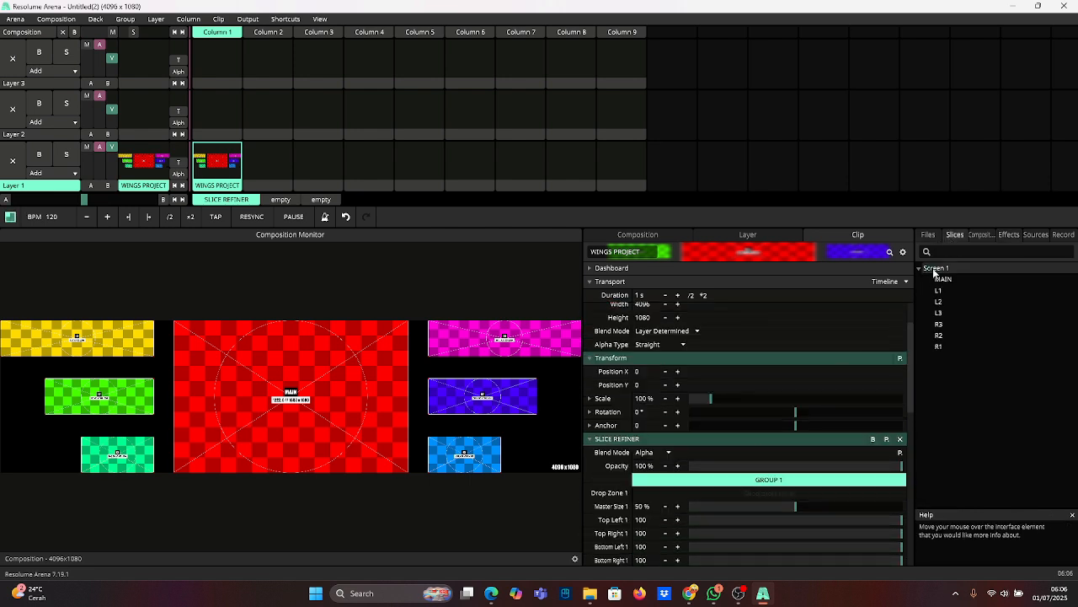
left_click_drag(933, 268, 791, 490)
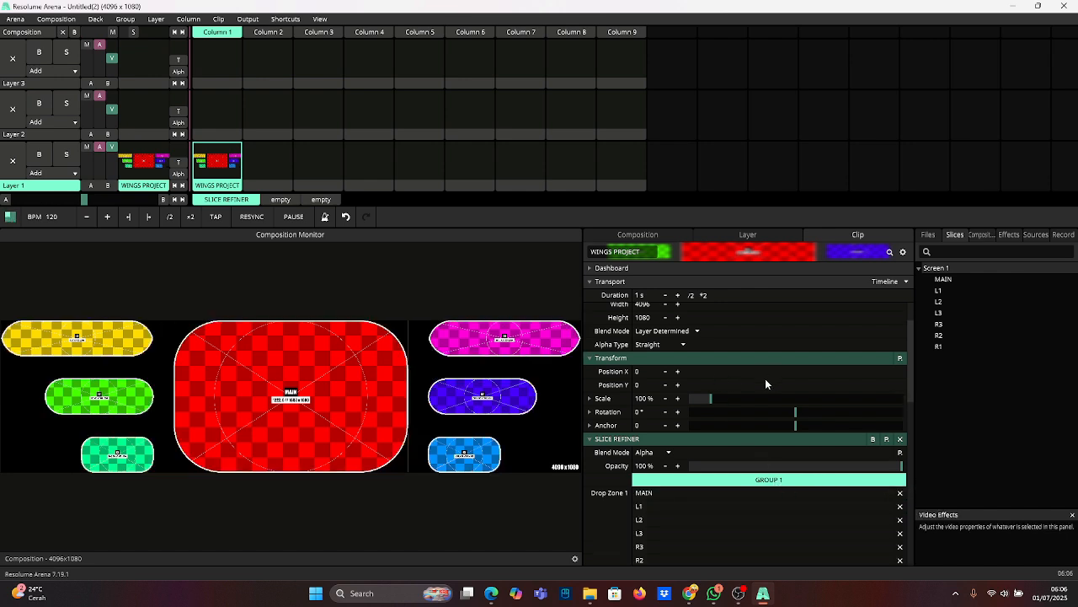
Set the SLICE REFINER's Master Size 1 to about 23% and its Stroke Width to 50.
scroll(766, 381, "down", 4)
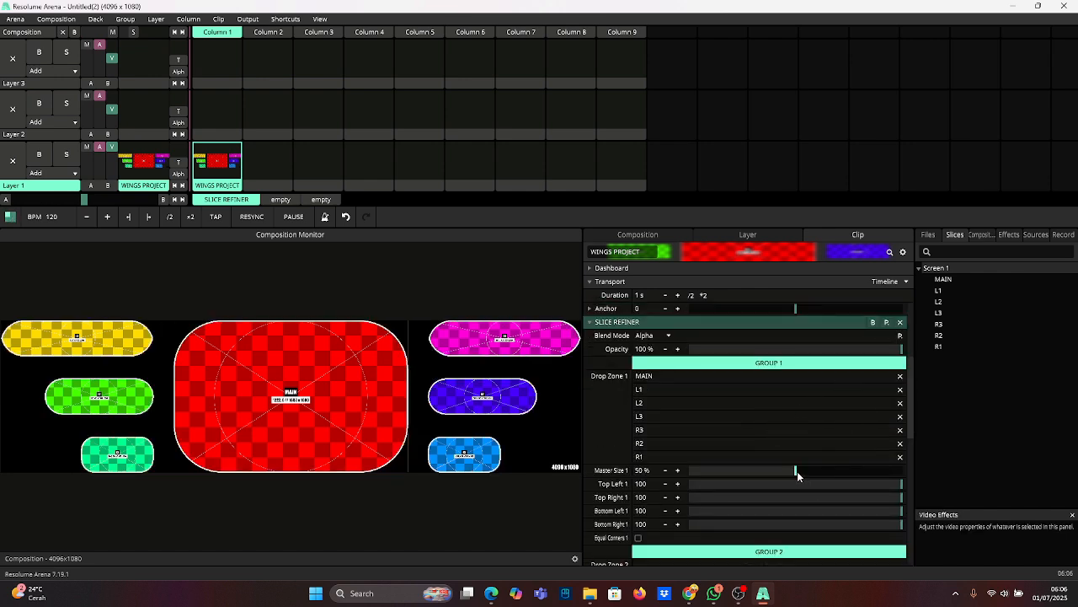
left_click_drag(796, 470, 736, 469)
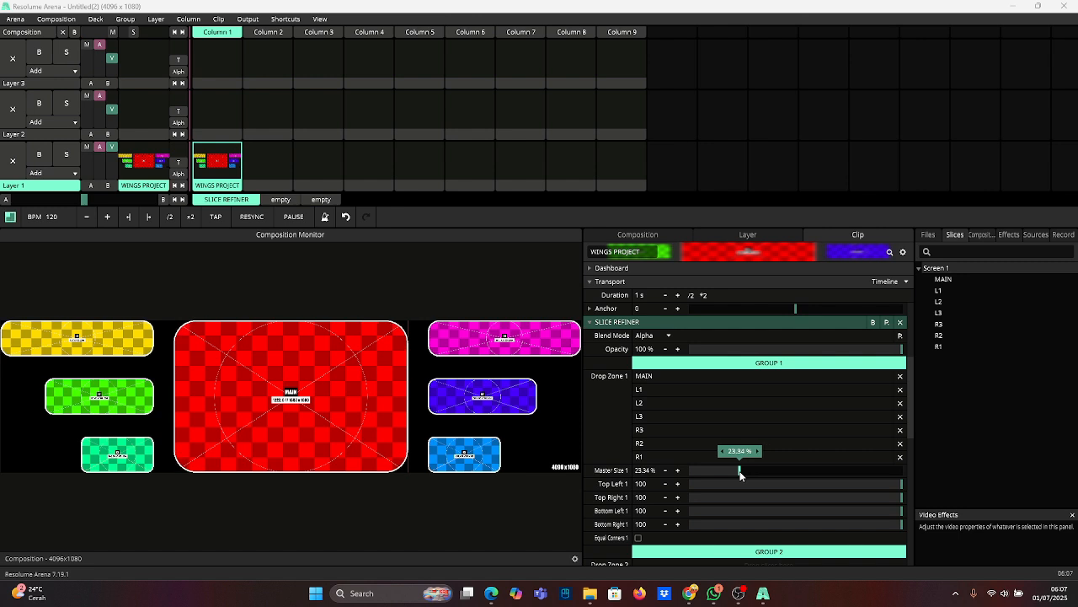
scroll(758, 514, "down", 7)
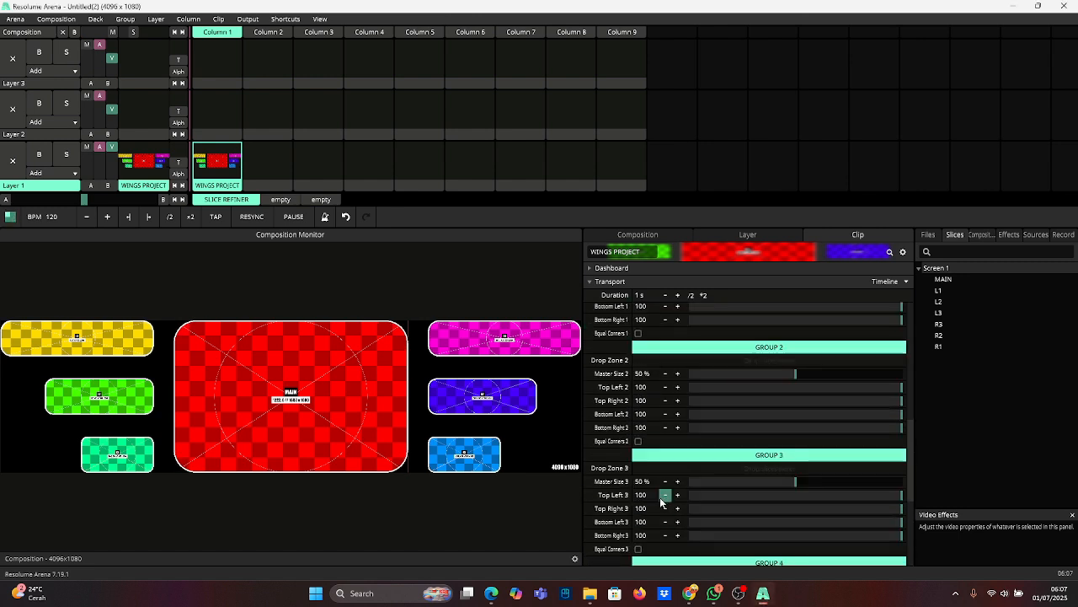
scroll(656, 469, "down", 2)
scroll(646, 514, "down", 4)
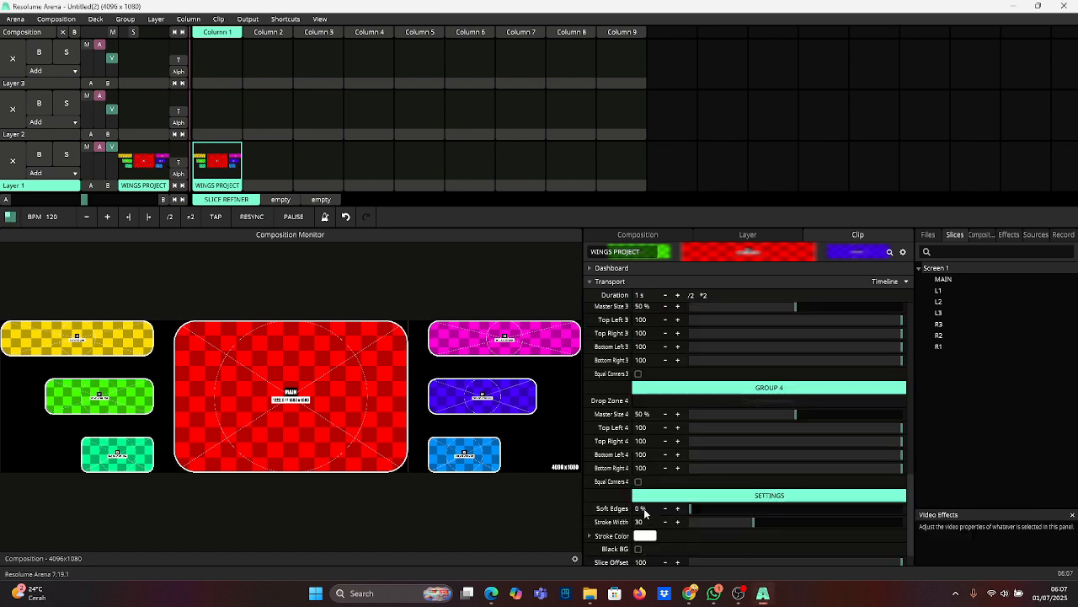
double_click(645, 523)
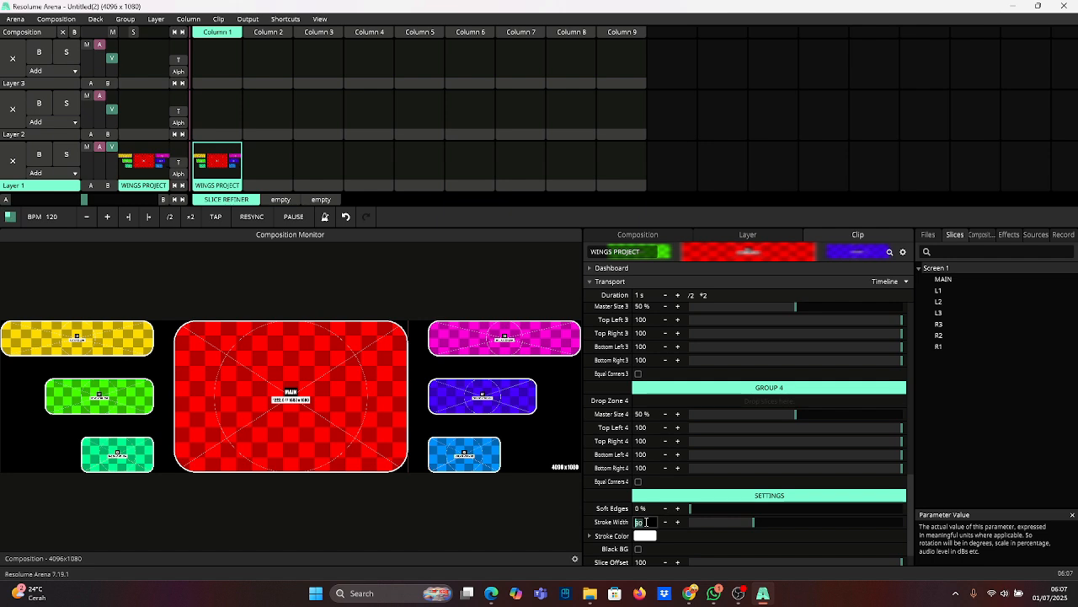
type("50")
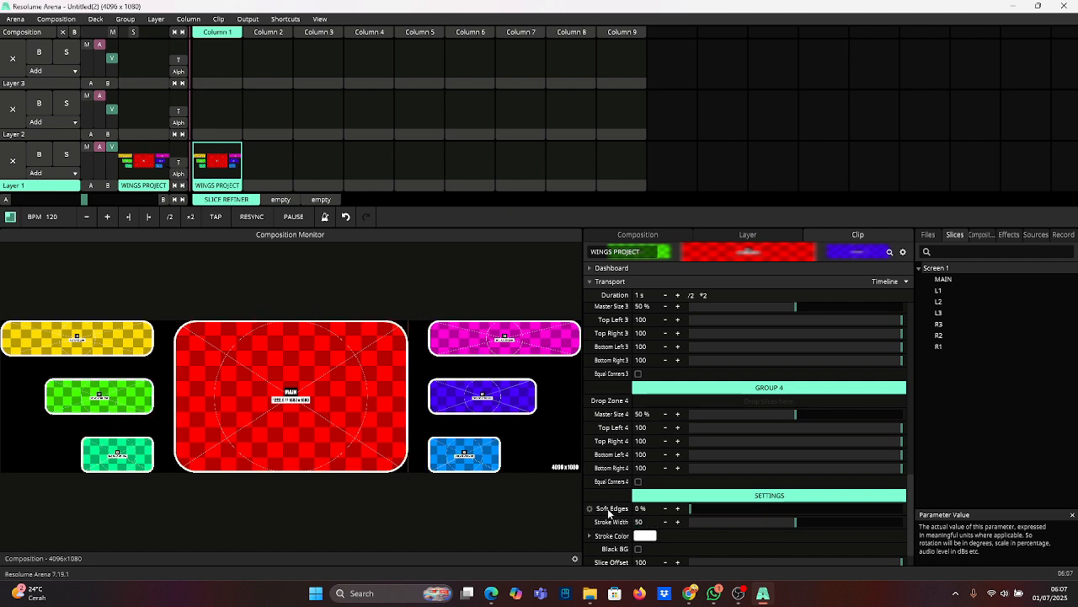
Change the SLICE REFINER's stroke color to yellow using the color palette.
left_click(645, 536)
left_click(893, 535)
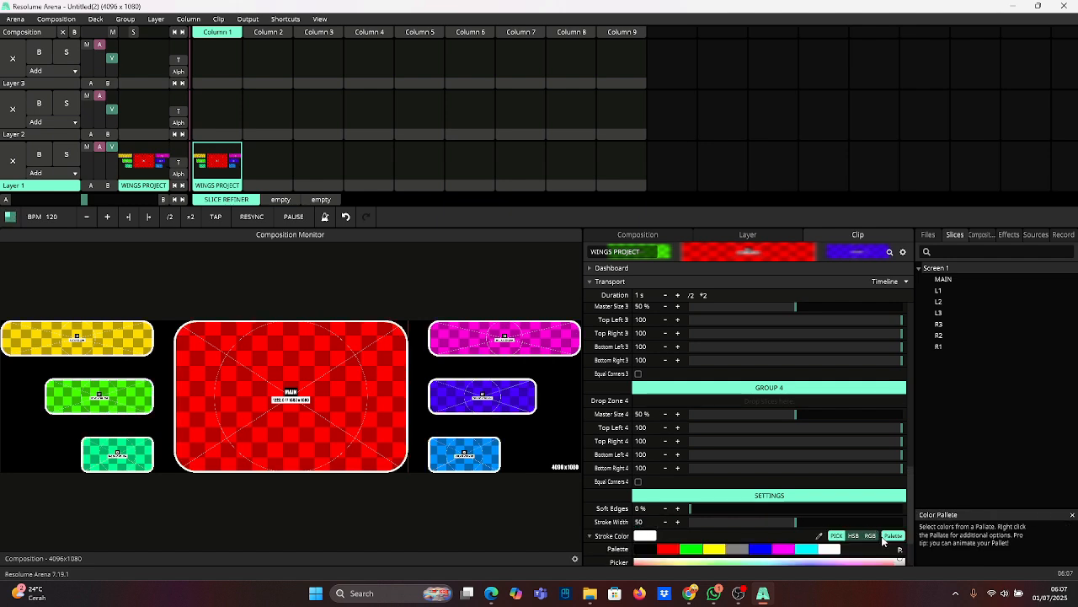
scroll(809, 497, "down", 2)
left_click(713, 477)
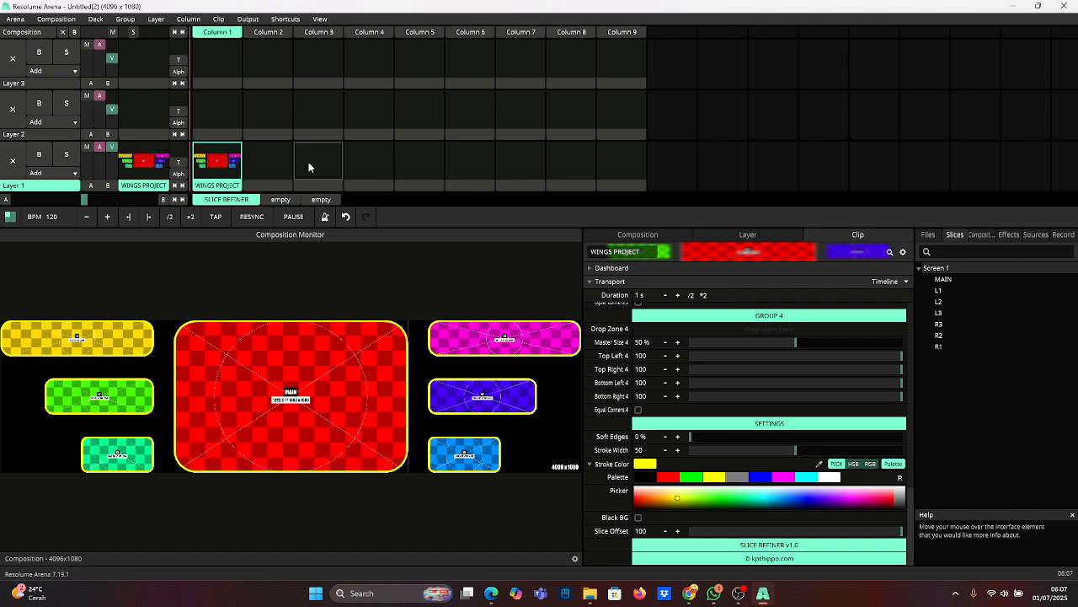
Bring up the list of available effects containing SLICE REFINER.
left_click(1006, 235)
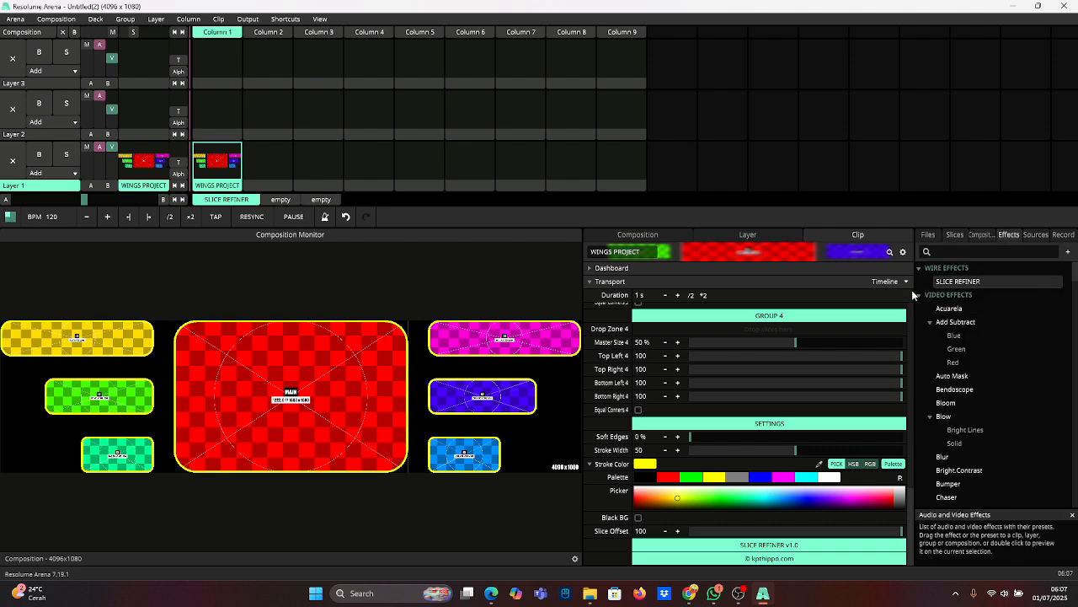